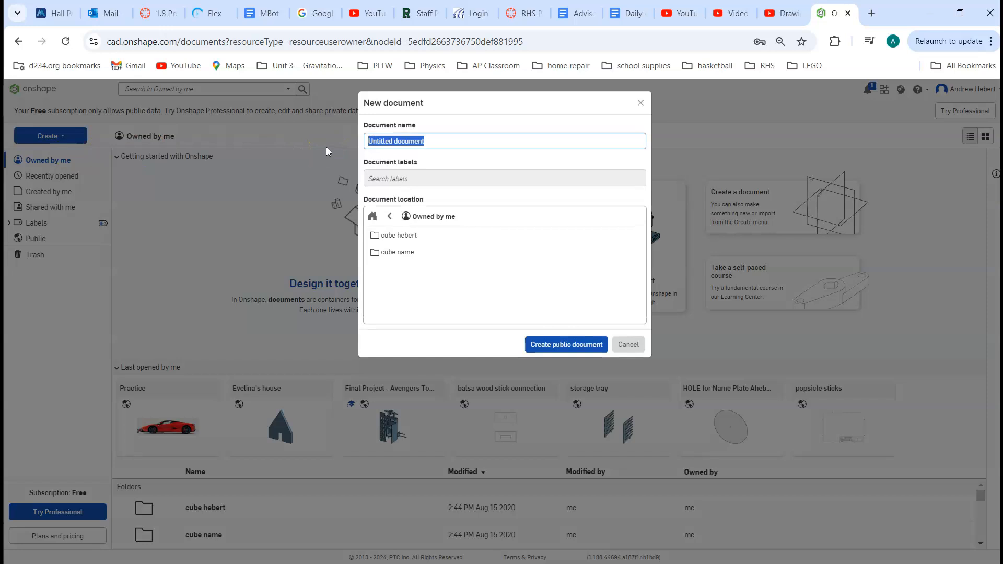
- Name the new document "Onshape Intro" and create it as a public document
{"action": "type", "text": "Into"}
{"action": "key", "text": "Left"}
{"action": "type", "text": "r"}
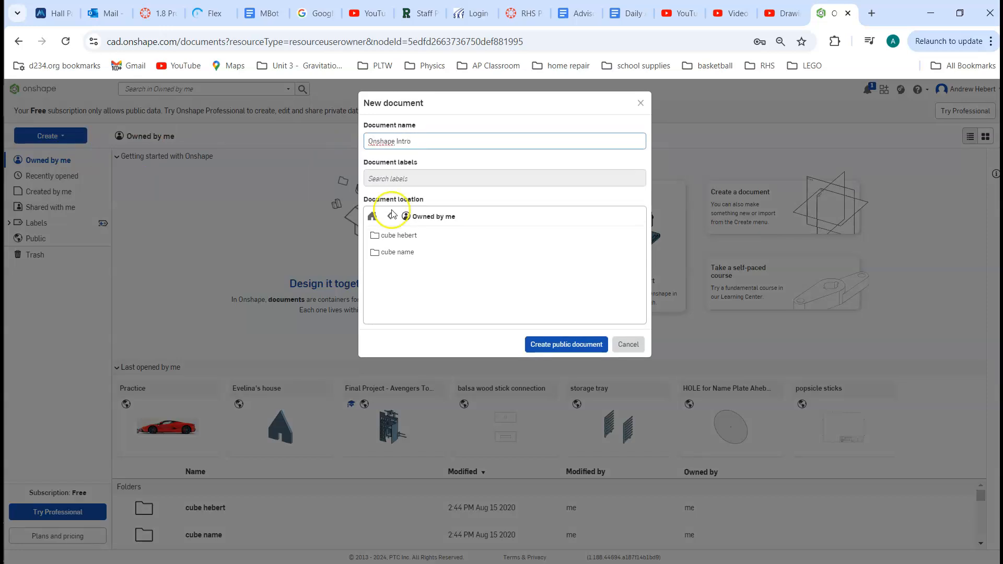
{"action": "left_click", "coordinate": [583, 349]}
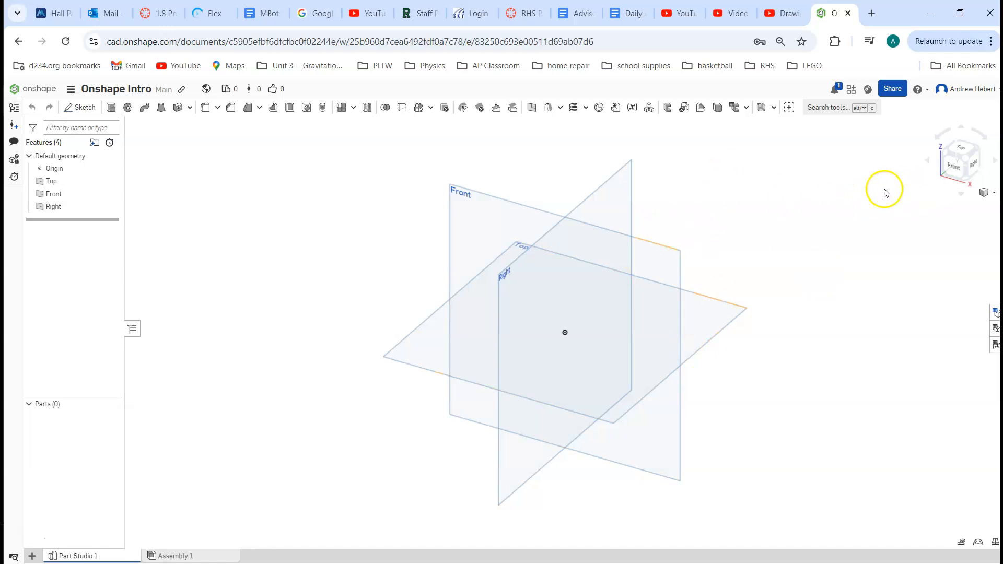
{"action": "left_click", "coordinate": [953, 171]}
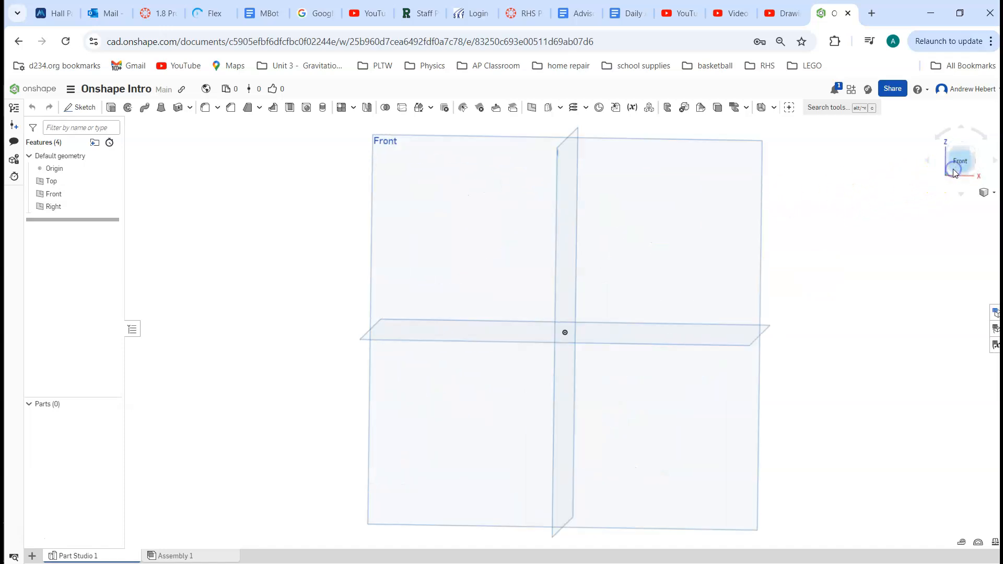
{"action": "left_click", "coordinate": [972, 151]}
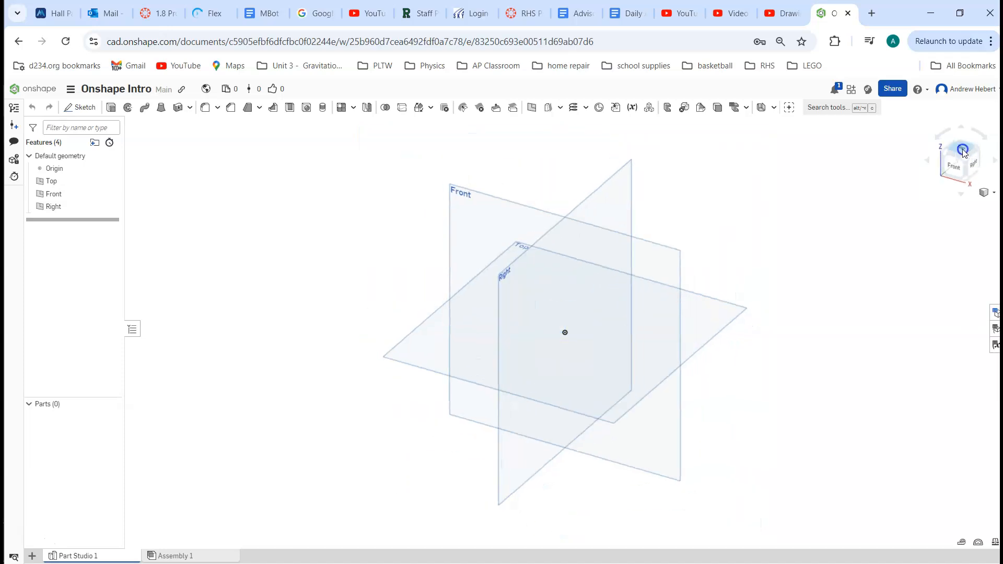
{"action": "left_click", "coordinate": [964, 150]}
{"action": "left_click", "coordinate": [971, 172]}
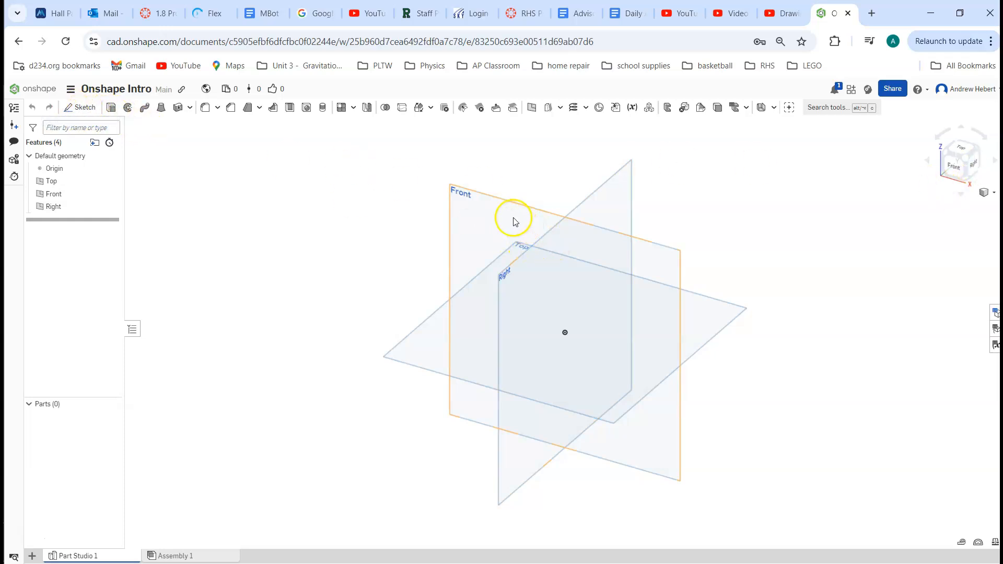
- Start a new sketch on the Front plane
{"action": "left_click", "coordinate": [75, 108]}
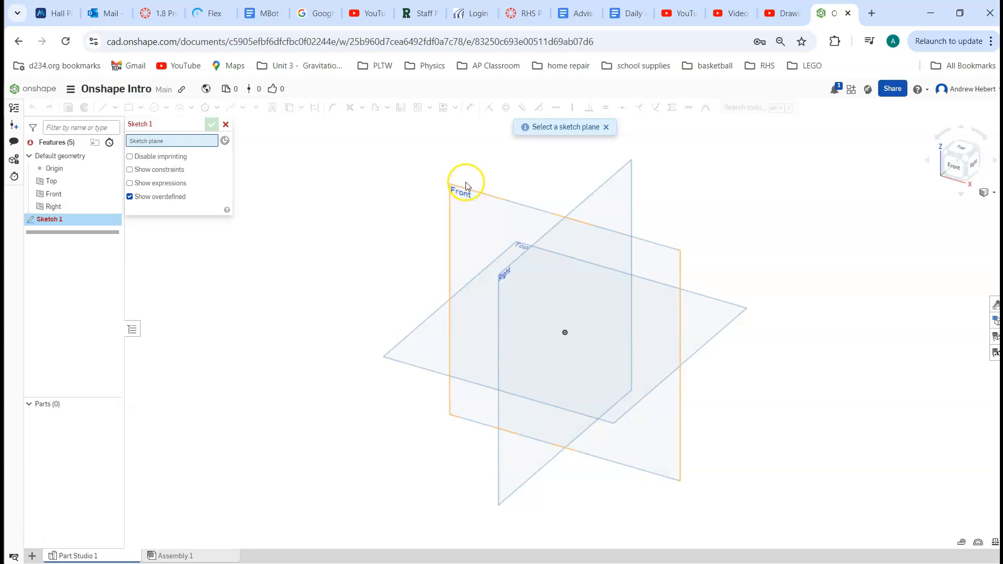
{"action": "left_click", "coordinate": [76, 195]}
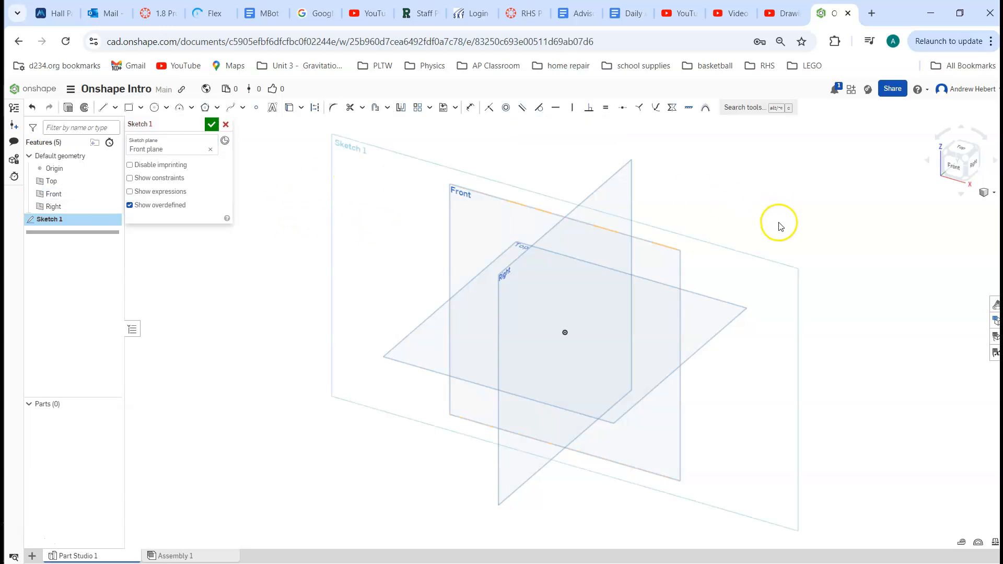
{"action": "left_click", "coordinate": [953, 170]}
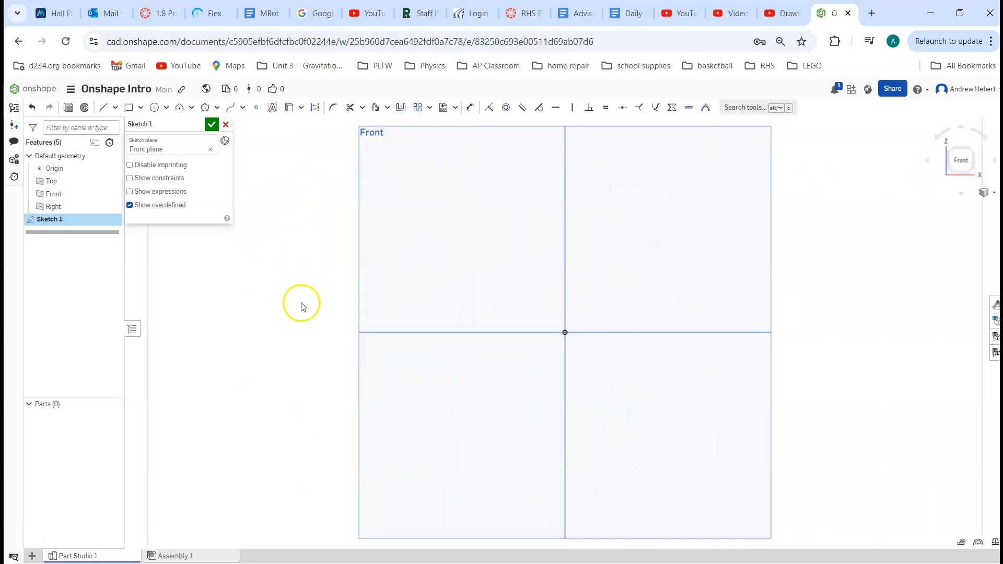
- Draw a vertical line about 2.2 in long upward from the origin
{"action": "left_click", "coordinate": [115, 108]}
{"action": "left_click", "coordinate": [104, 109]}
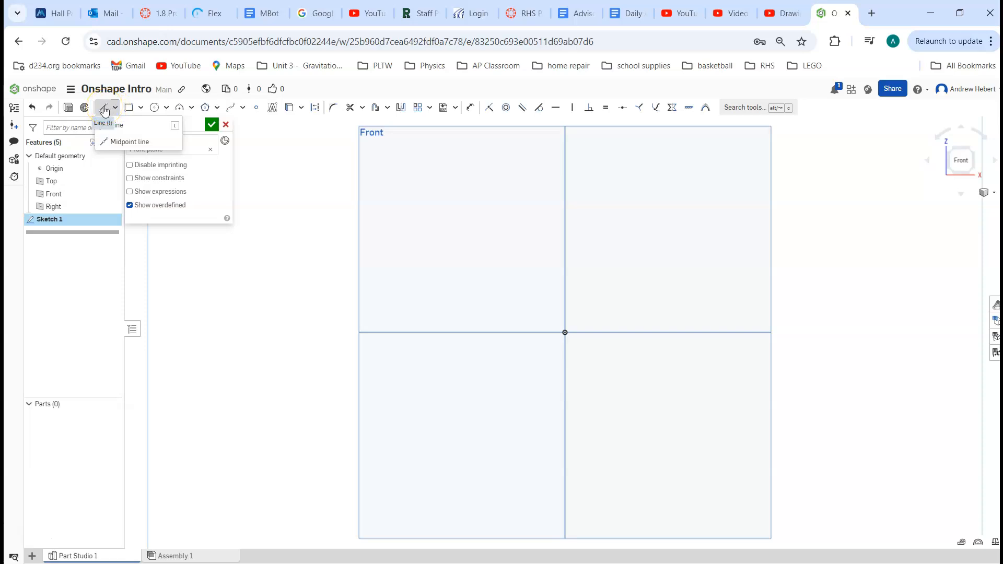
{"action": "left_click", "coordinate": [104, 110]}
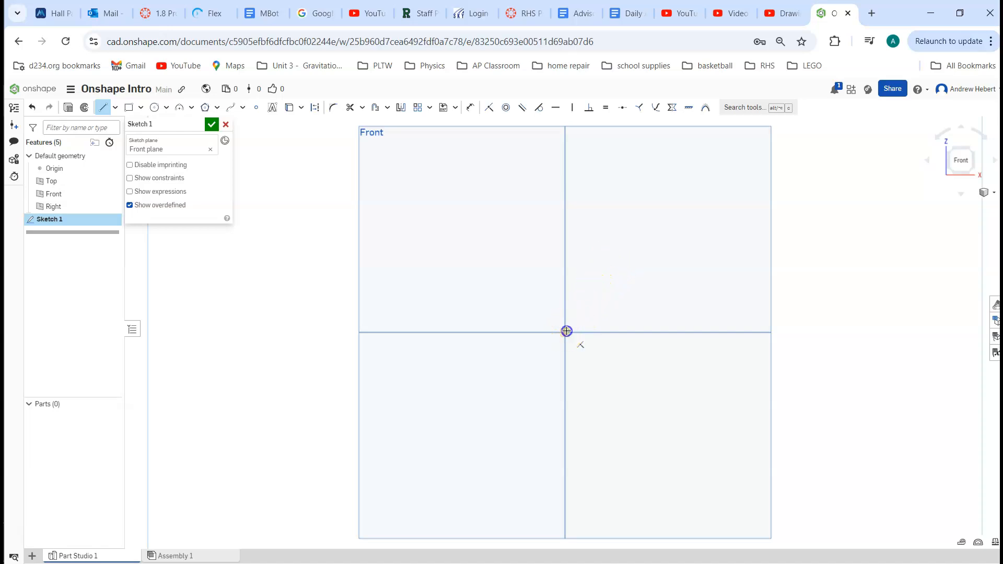
{"action": "mouse_move", "coordinate": [570, 314]}
{"action": "left_mouse_down"}
{"action": "mouse_move", "coordinate": [603, 233]}
{"action": "mouse_move", "coordinate": [594, 195]}
{"action": "mouse_move", "coordinate": [565, 182]}
{"action": "mouse_move", "coordinate": [585, 157]}
{"action": "mouse_move", "coordinate": [678, 163]}
{"action": "mouse_move", "coordinate": [717, 199]}
{"action": "mouse_move", "coordinate": [713, 230]}
{"action": "left_mouse_up"}
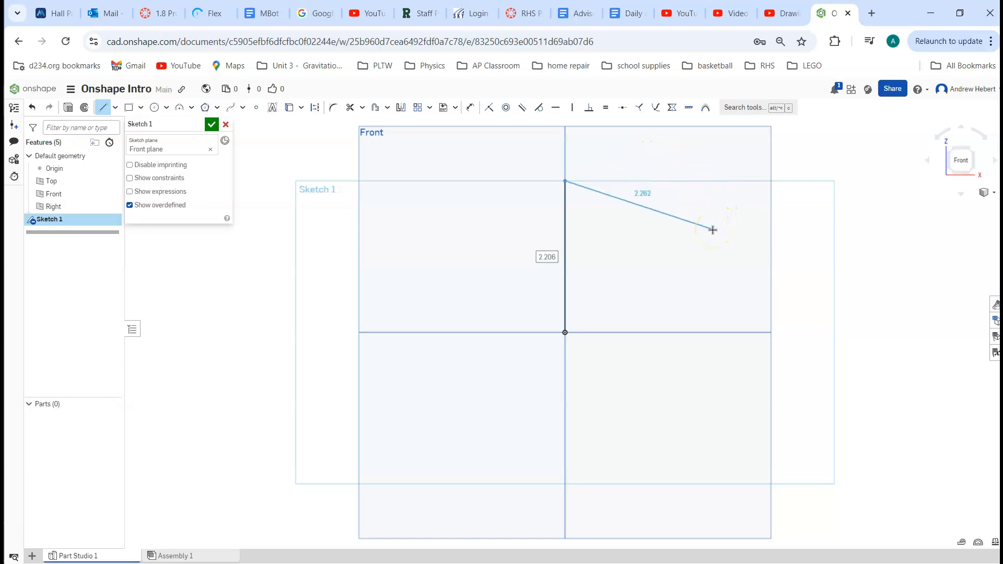
{"action": "key", "text": "Escape"}
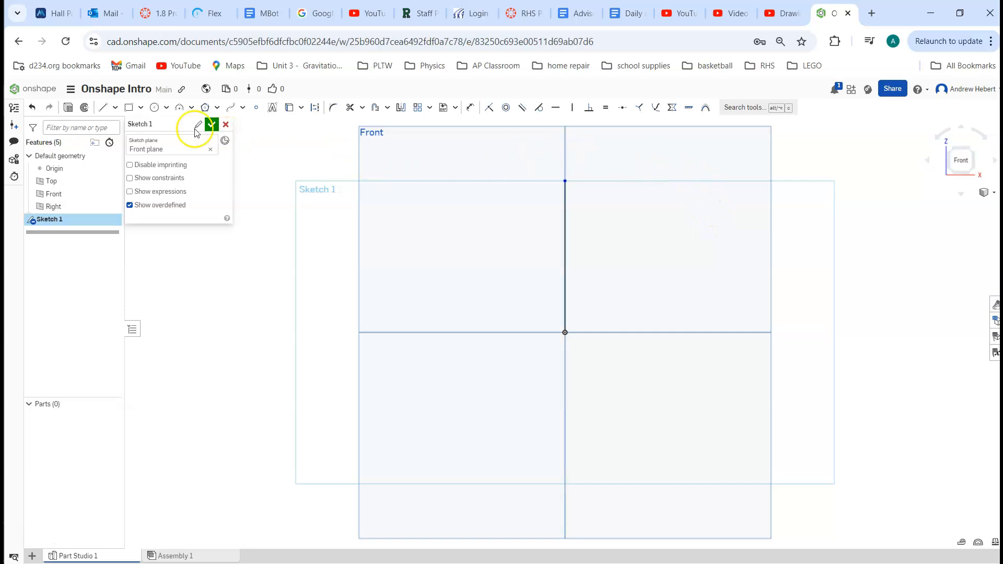
- Close the profile with a horizontal line about 1.3 in, a slanted line about 2.3 in and a base line about 1.9 in to the origin
{"action": "left_click", "coordinate": [102, 107]}
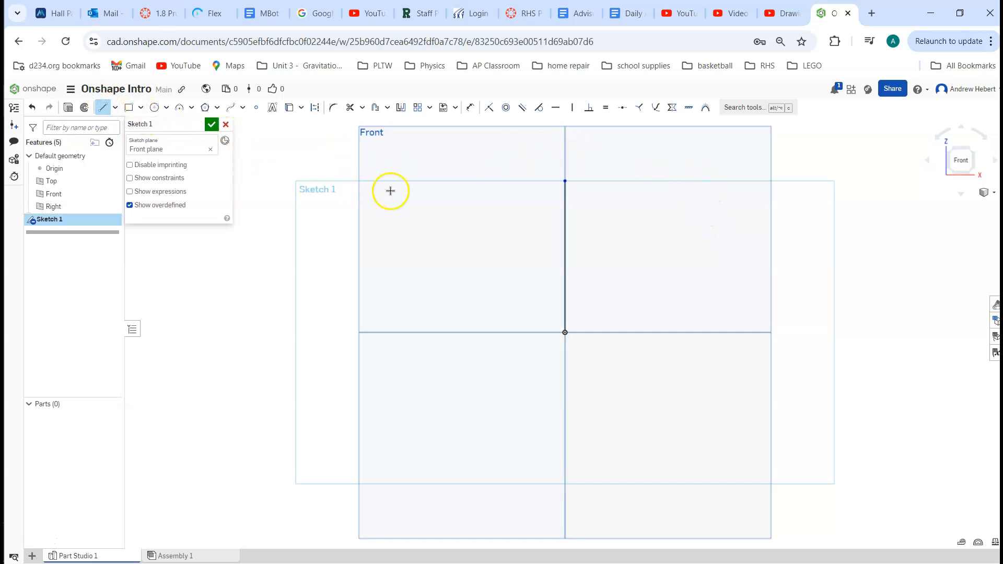
{"action": "left_click", "coordinate": [565, 181]}
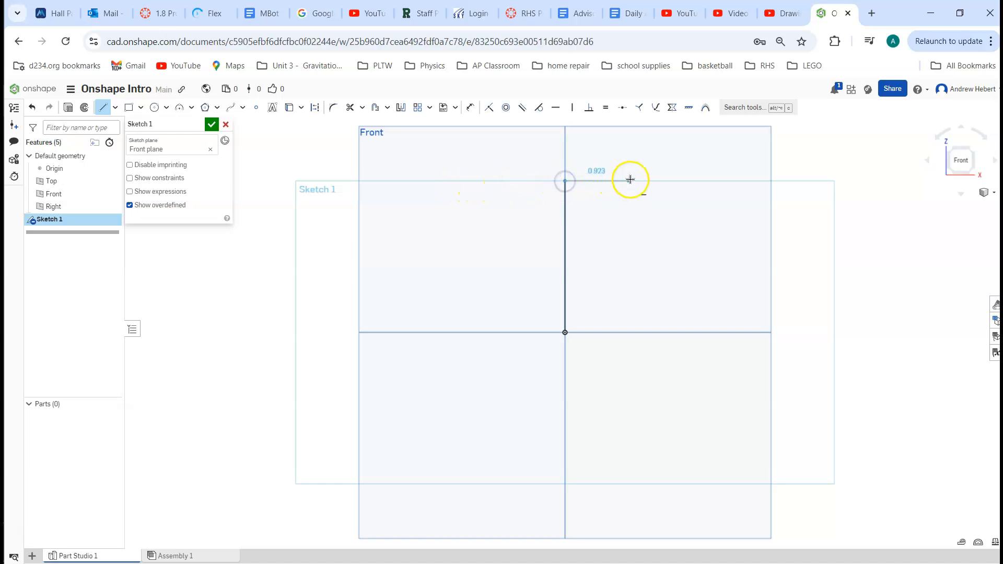
{"action": "left_click", "coordinate": [655, 181]}
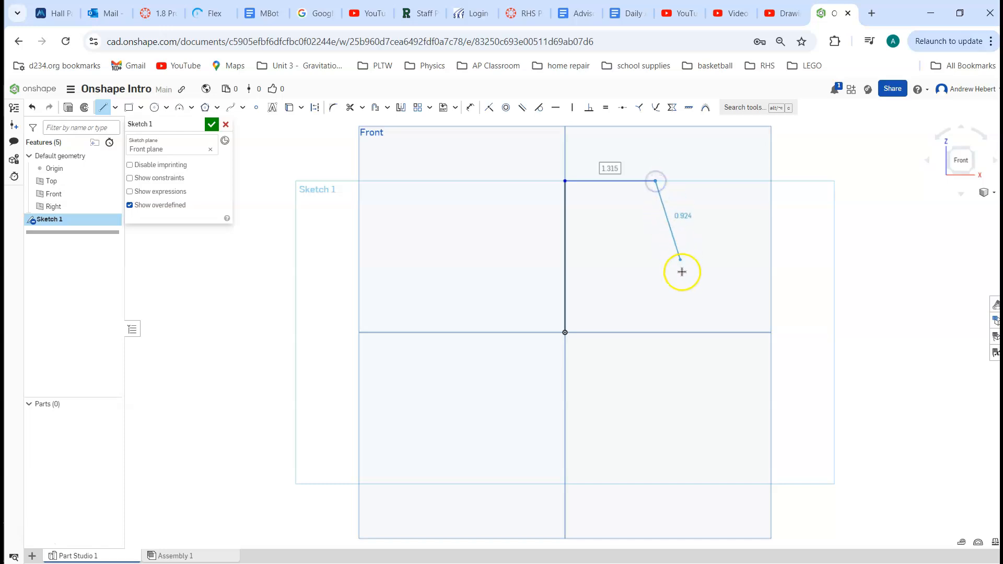
{"action": "left_click", "coordinate": [698, 333]}
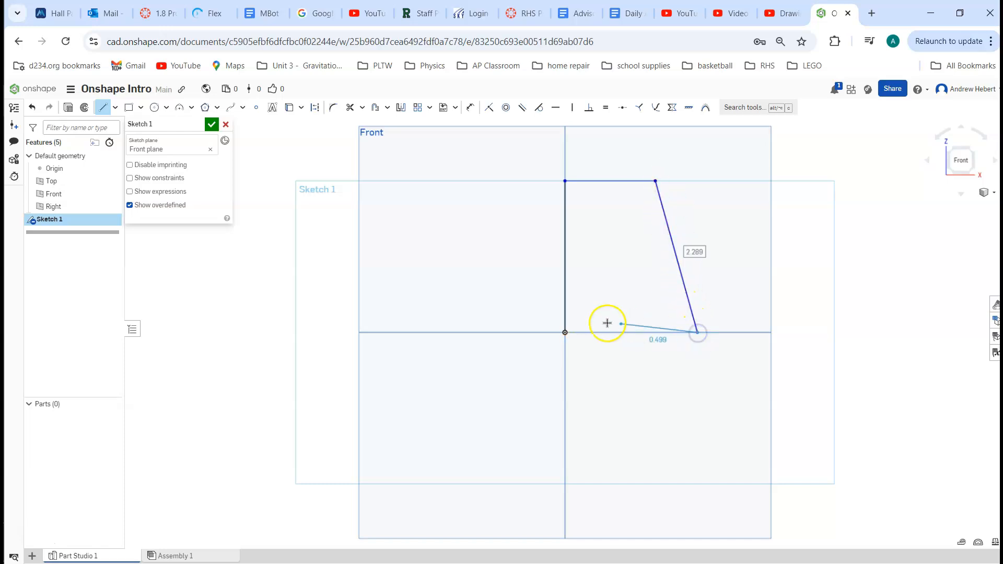
{"action": "left_click", "coordinate": [565, 332]}
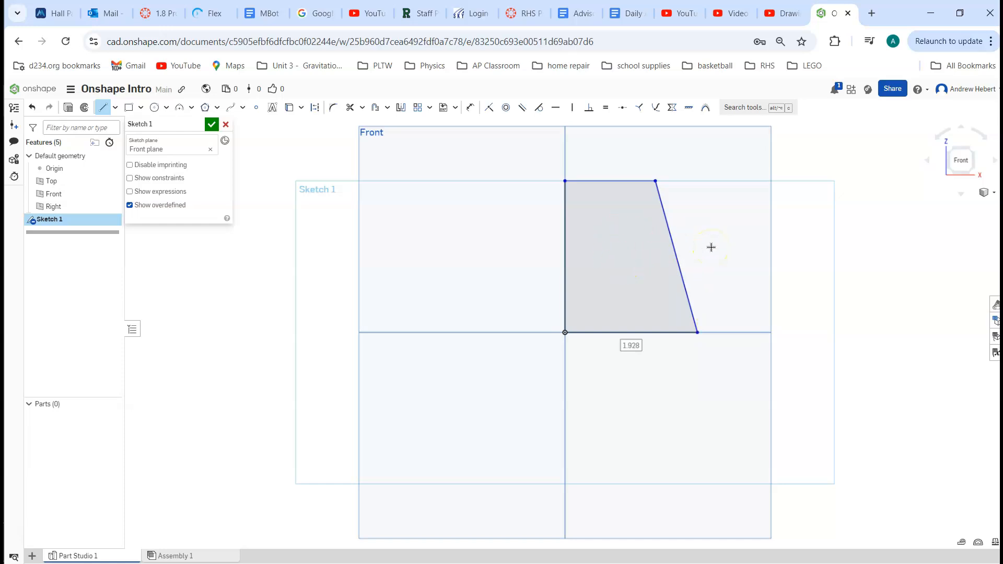
{"action": "left_click", "coordinate": [103, 107]}
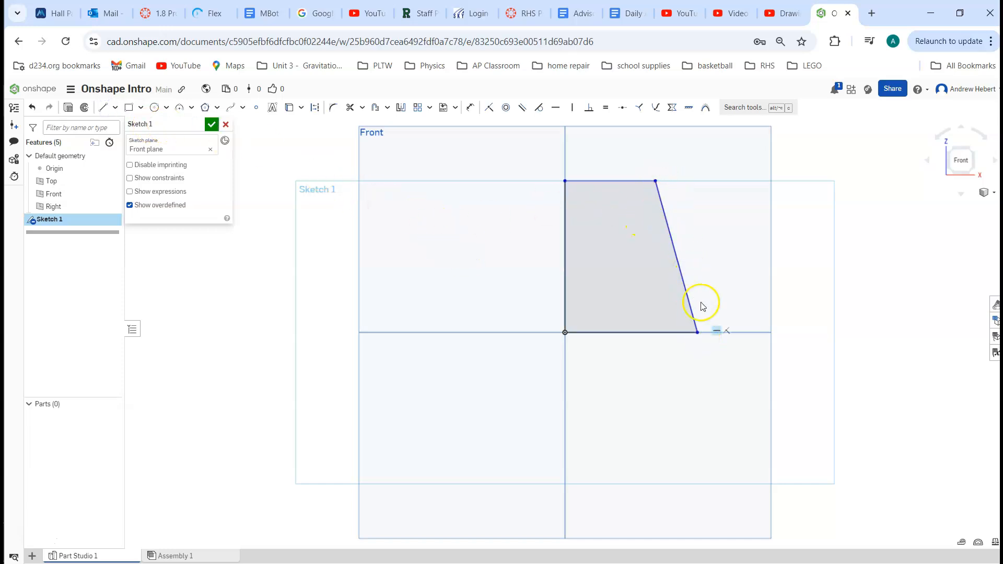
- Constrain the slanted edge's two endpoints vertically and pull the upper corner inward to narrow the profile
{"action": "left_click", "coordinate": [572, 109]}
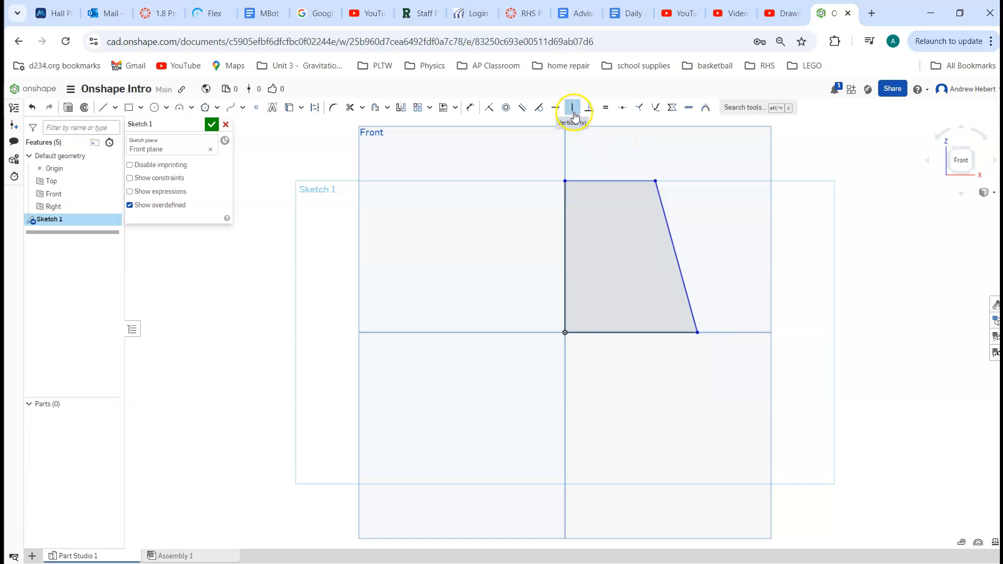
{"action": "left_click", "coordinate": [656, 181]}
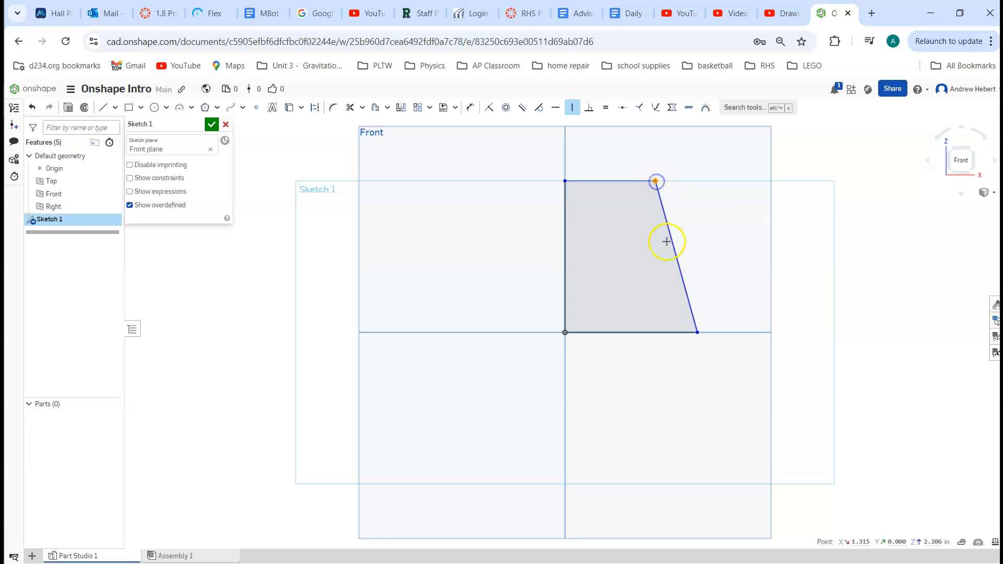
{"action": "left_click", "coordinate": [698, 333]}
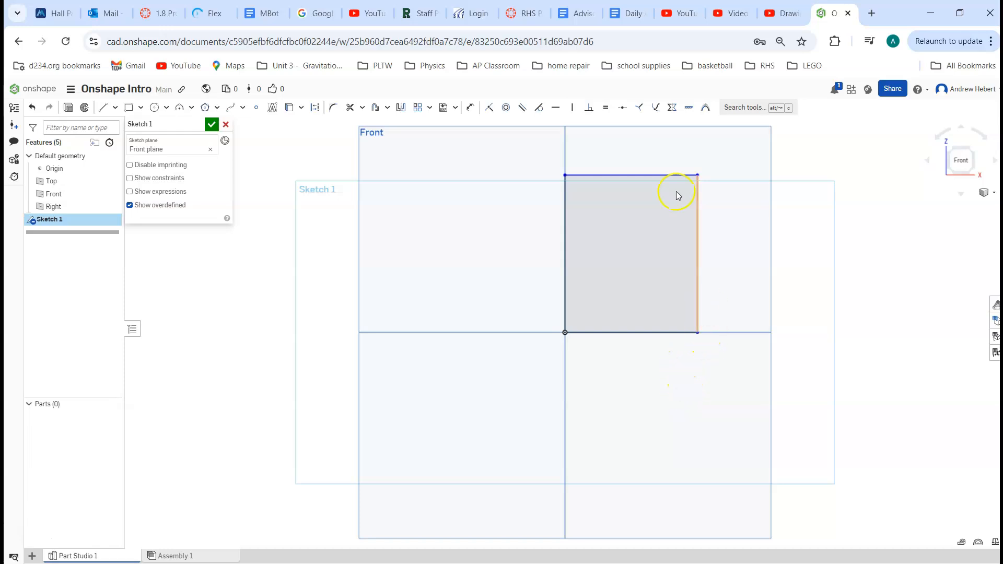
{"action": "left_click_drag", "start_coordinate": [699, 177], "coordinate": [667, 176]}
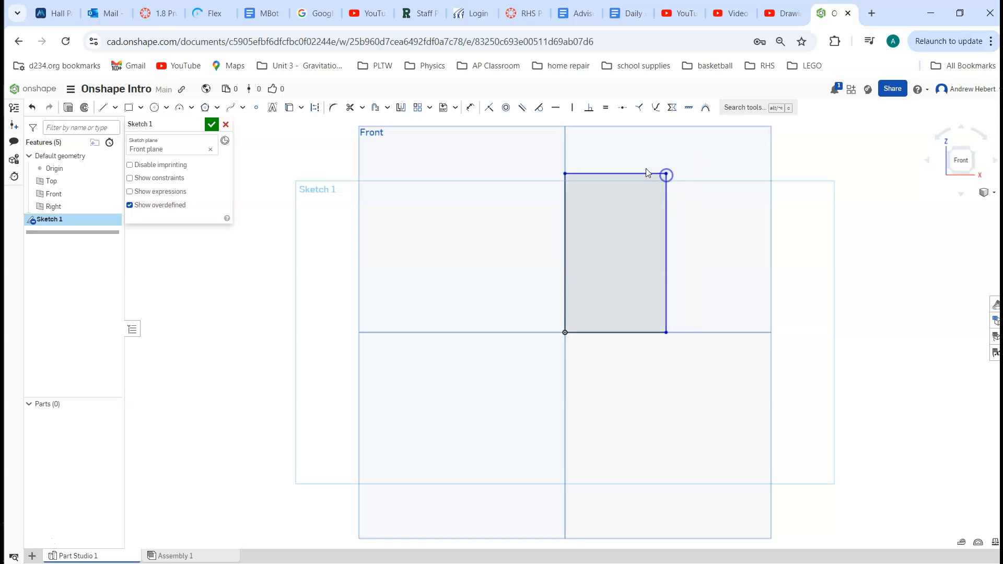
- Dimension the rectangle 2 in high and 4 in wide, and finish the sketch
{"action": "left_click", "coordinate": [470, 109]}
{"action": "left_click", "coordinate": [566, 224]}
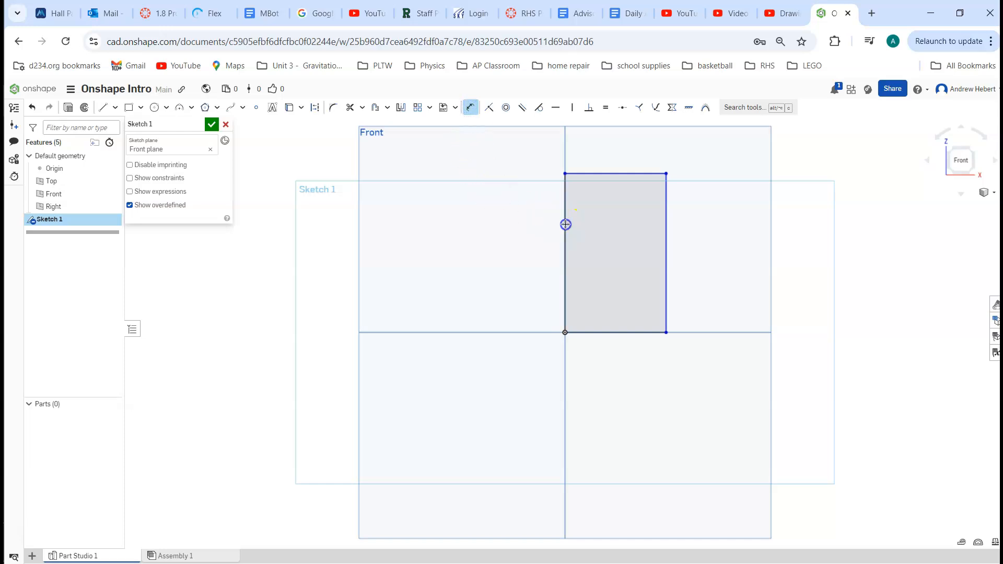
{"action": "left_click", "coordinate": [524, 250]}
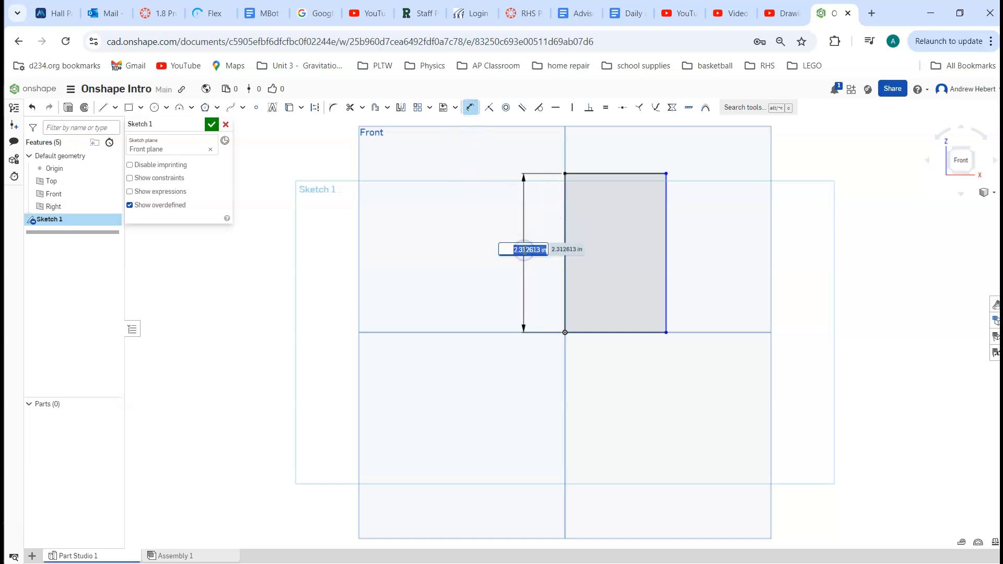
{"action": "key", "text": "Return"}
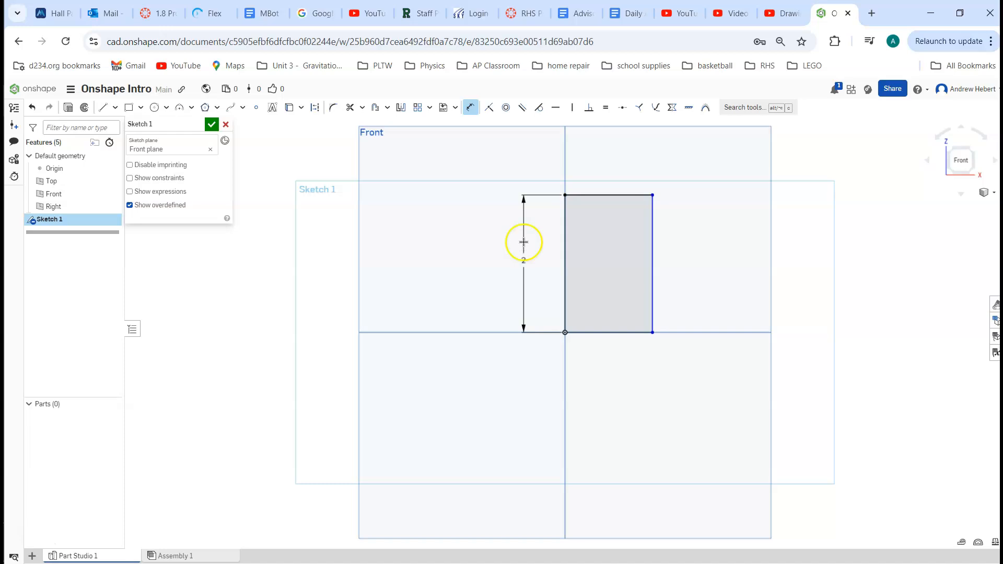
{"action": "left_click", "coordinate": [593, 194]}
{"action": "left_click", "coordinate": [598, 174]}
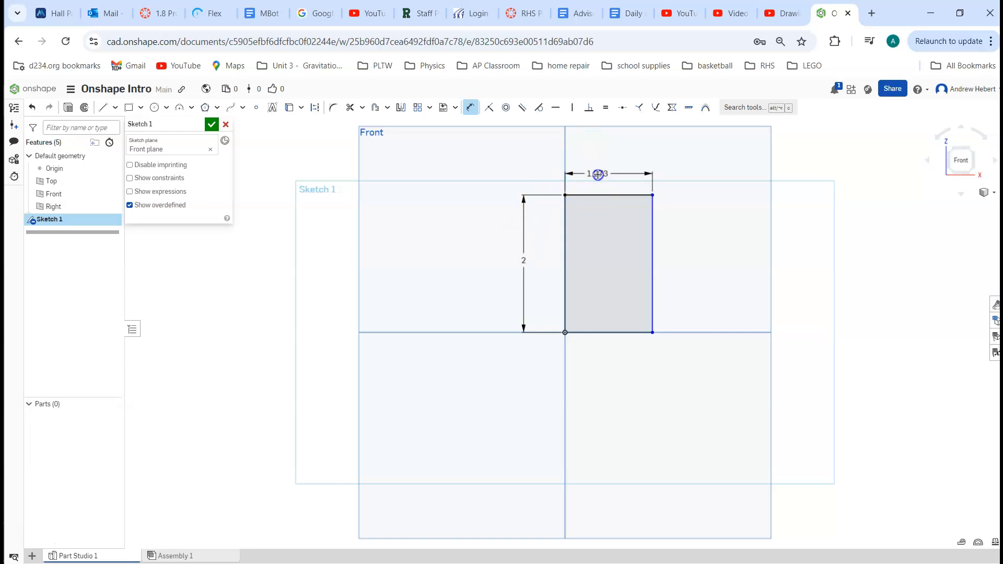
{"action": "type", "text": "4"}
{"action": "key", "text": "Return"}
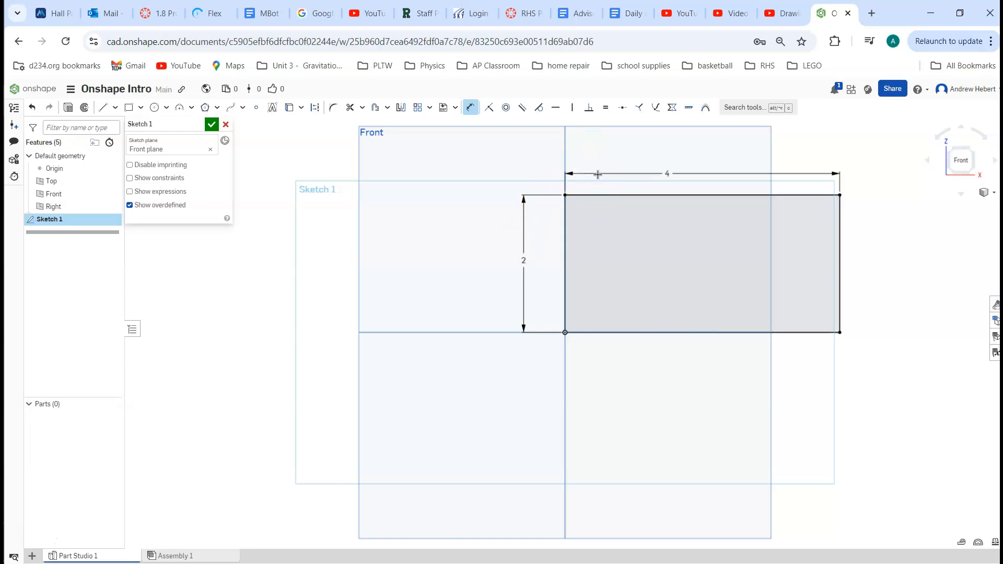
{"action": "key", "text": "Escape"}
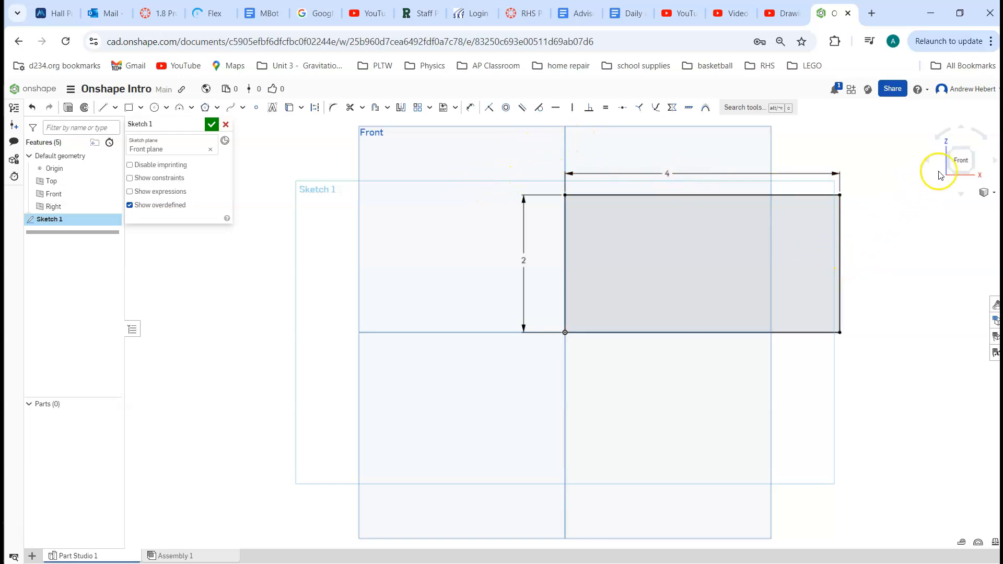
{"action": "left_click", "coordinate": [973, 152]}
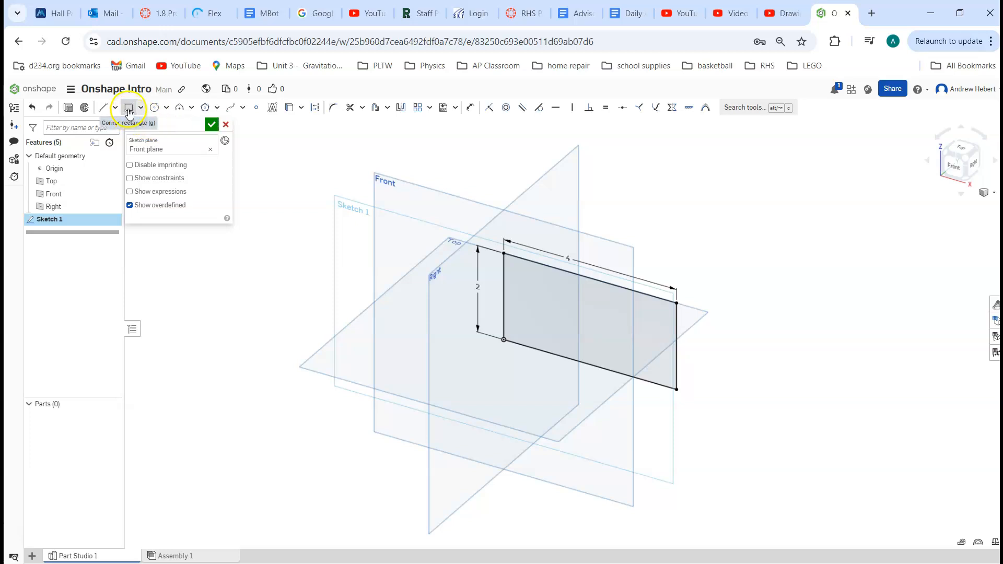
{"action": "left_click", "coordinate": [212, 125]}
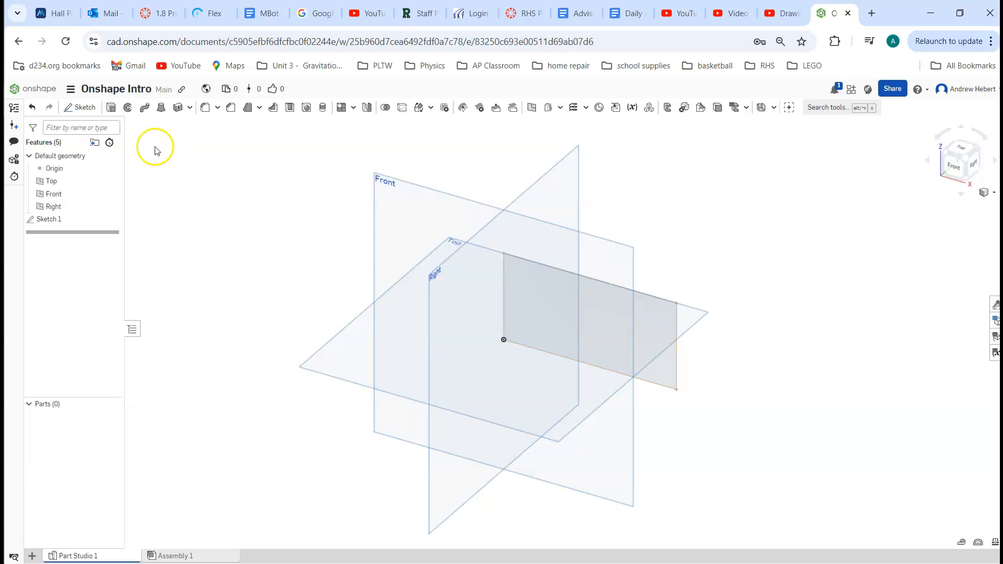
- Extrude the rectangular sketch region as a new solid with a blind depth of 0.25 in
{"action": "left_click", "coordinate": [112, 109]}
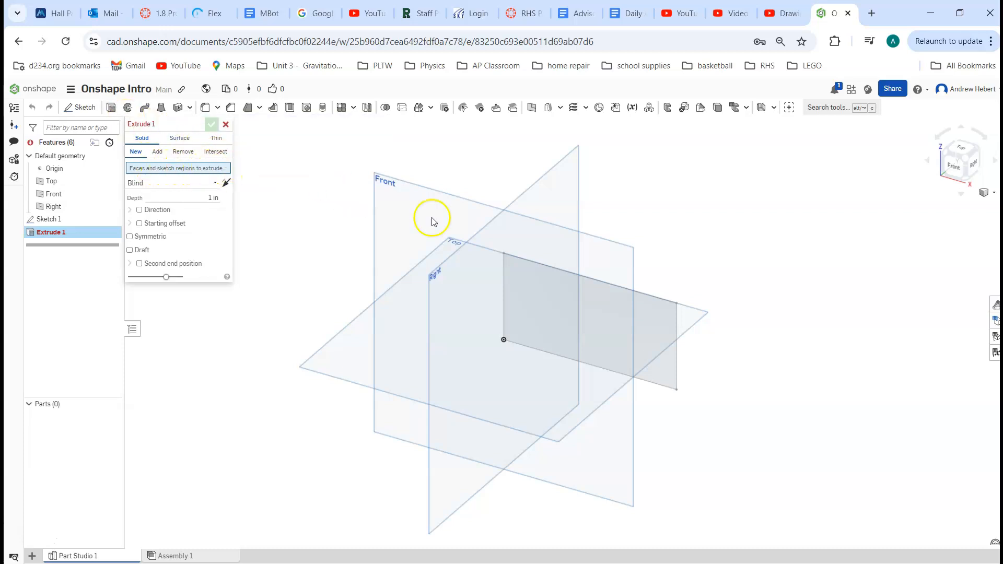
{"action": "left_click", "coordinate": [606, 318]}
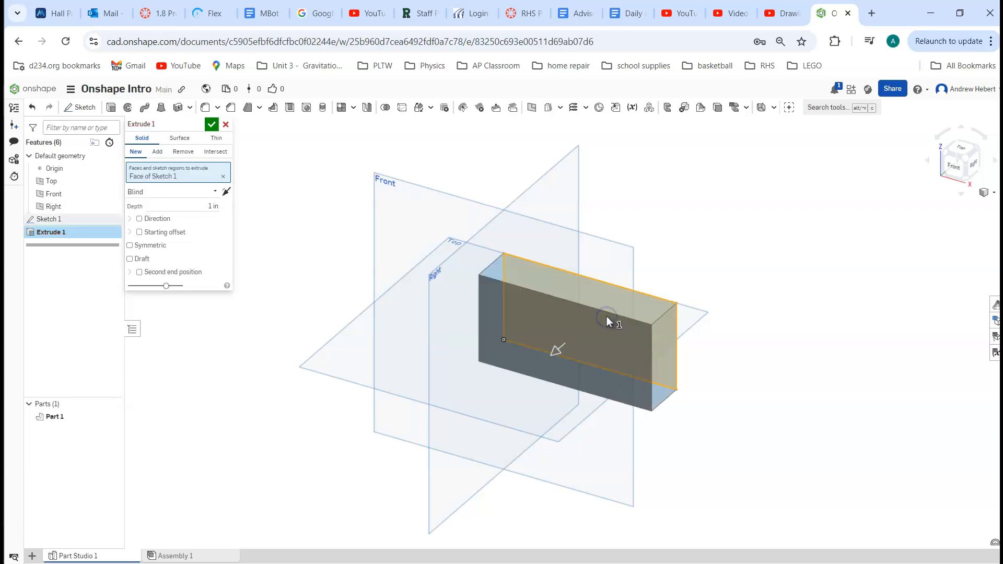
{"action": "left_click_drag", "start_coordinate": [557, 352], "coordinate": [562, 324]}
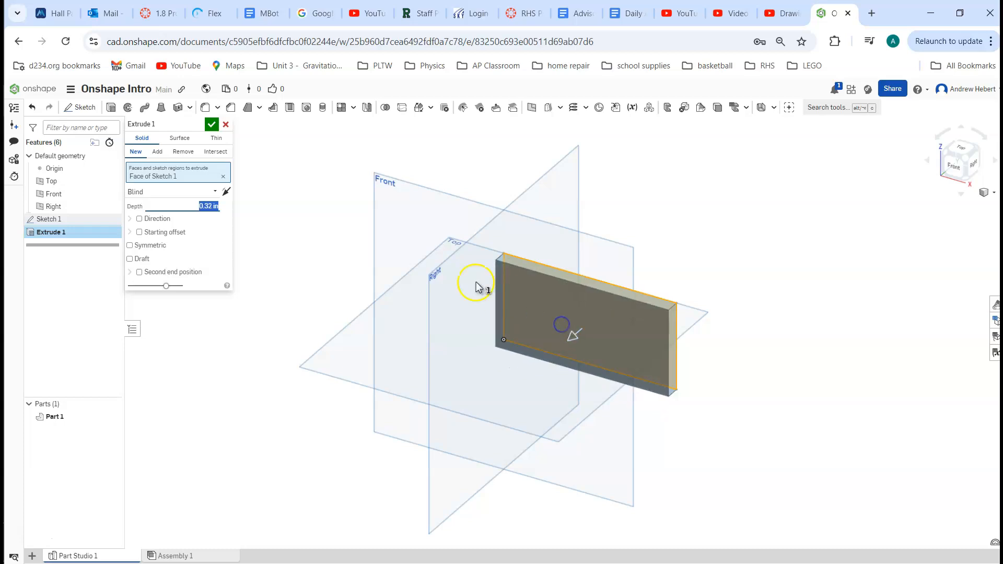
{"action": "left_click", "coordinate": [202, 205]}
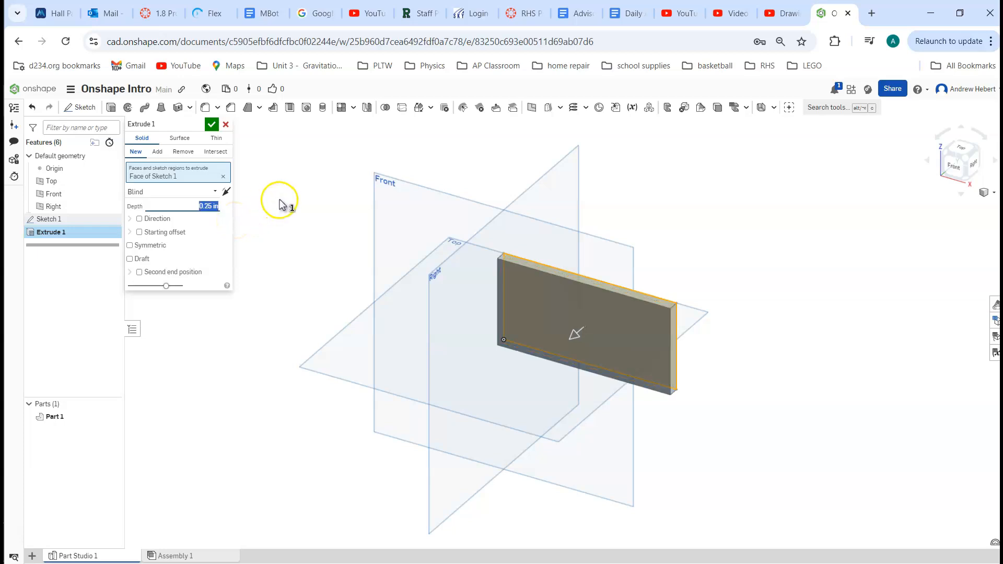
{"action": "left_click", "coordinate": [214, 123]}
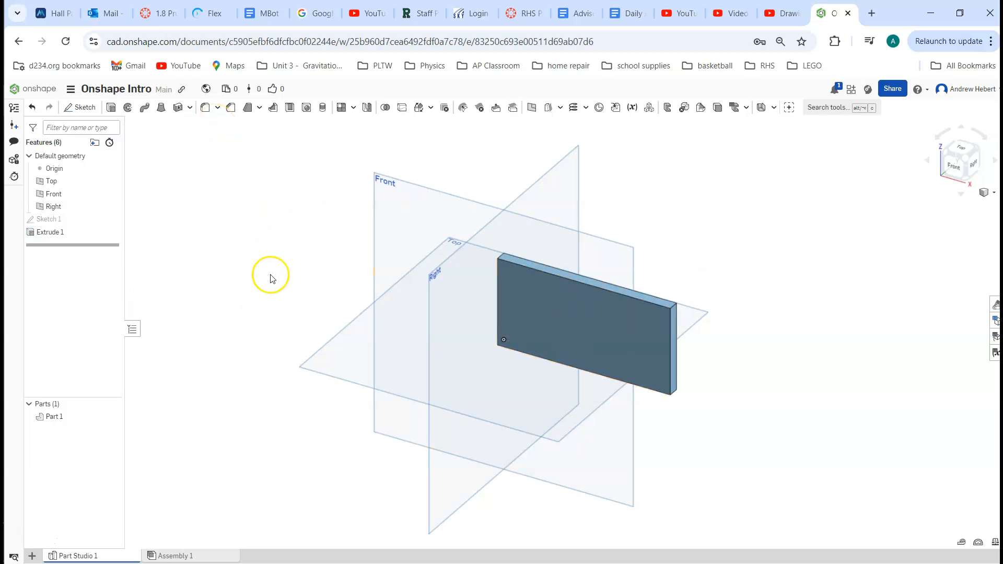
- Reopen the plate's base sketch for editing and trim away the rectangle's 2 in left edge
{"action": "right_click", "coordinate": [57, 224]}
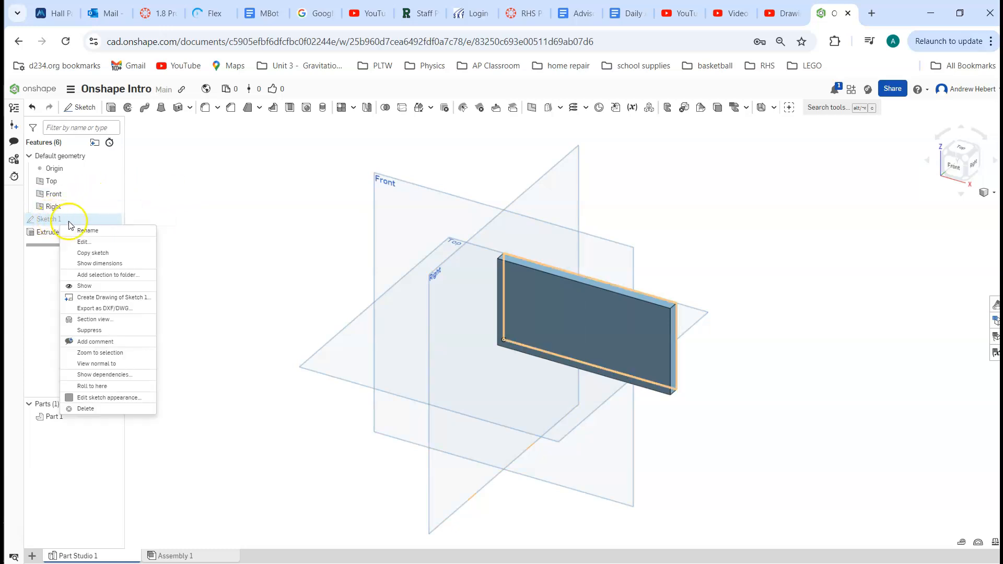
{"action": "left_click", "coordinate": [94, 242]}
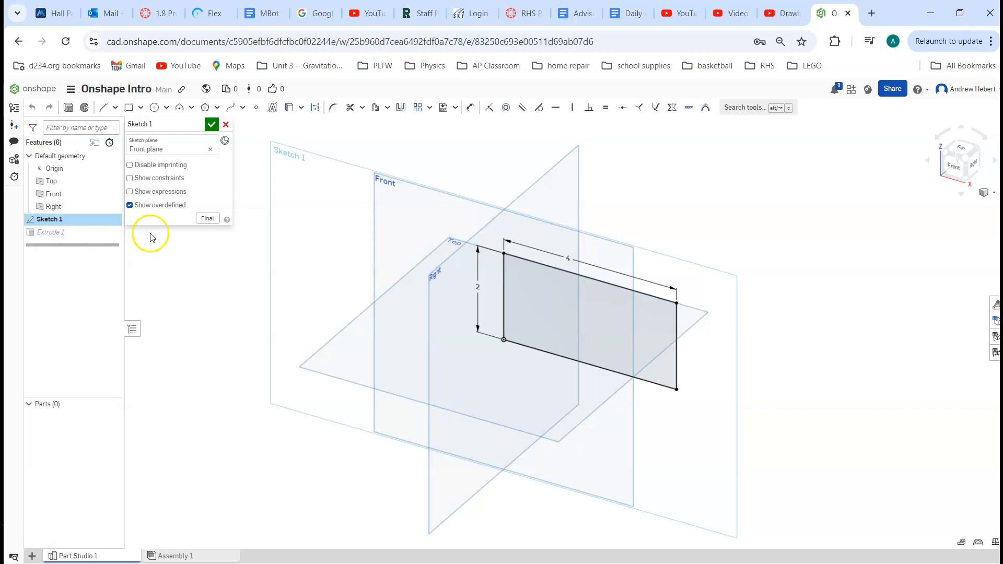
{"action": "left_click", "coordinate": [962, 167]}
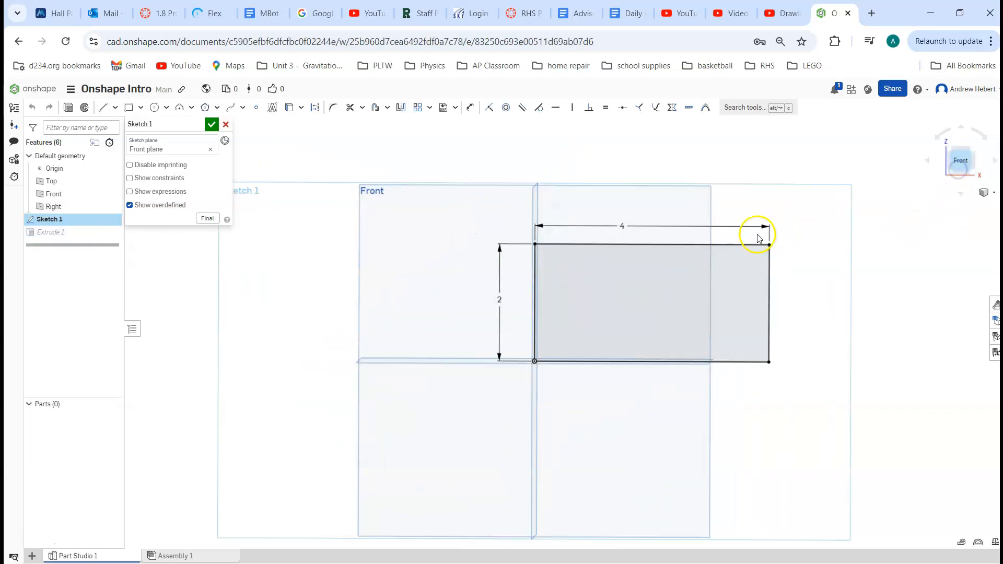
{"action": "left_click", "coordinate": [351, 109]}
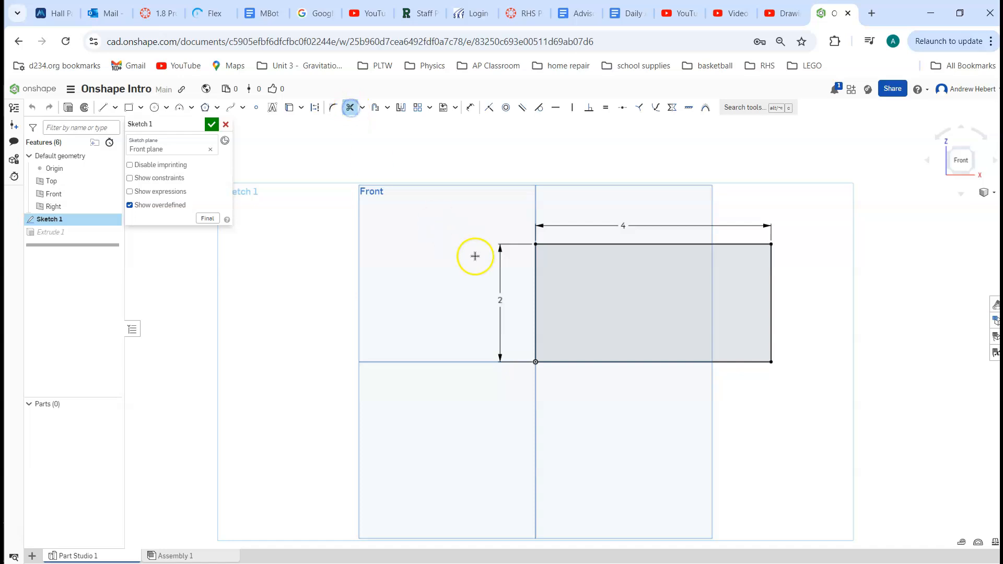
{"action": "left_click", "coordinate": [538, 286]}
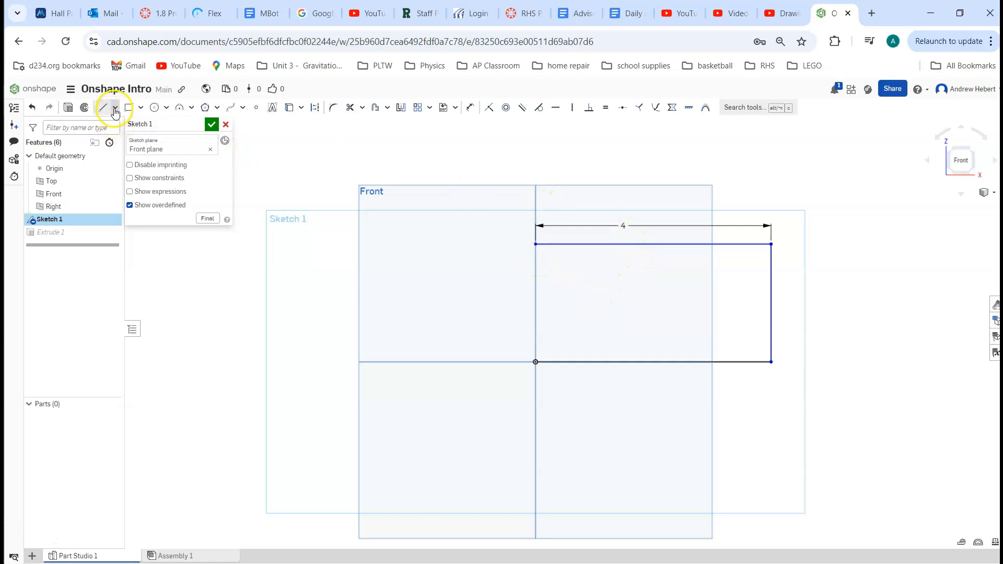
- Draw a three-point arc bulging outward with a radius of about 1.85 in from the upper-left corner to the origin, closing the profile
{"action": "left_click", "coordinate": [179, 110]}
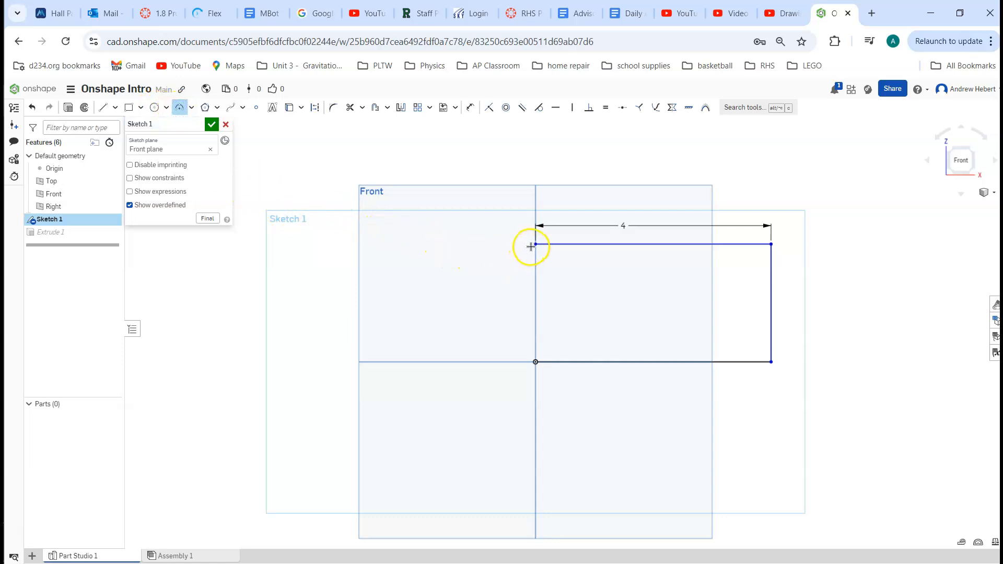
{"action": "left_click_drag", "start_coordinate": [533, 245], "coordinate": [534, 362]}
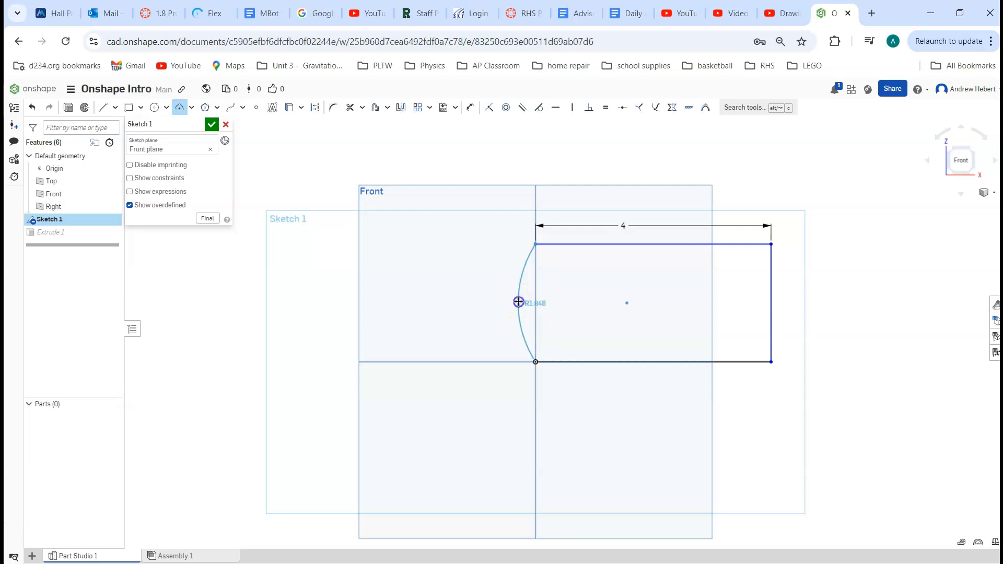
{"action": "left_click", "coordinate": [518, 302]}
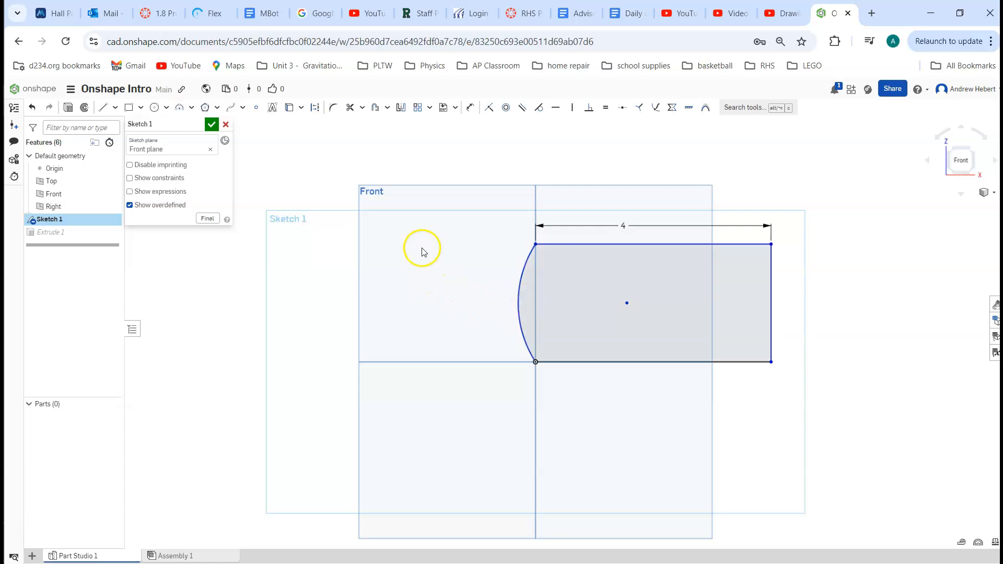
- Dimension the arc's radius to 2 in, finish the sketch, and inspect the updated plate from isometric views
{"action": "left_click", "coordinate": [470, 108]}
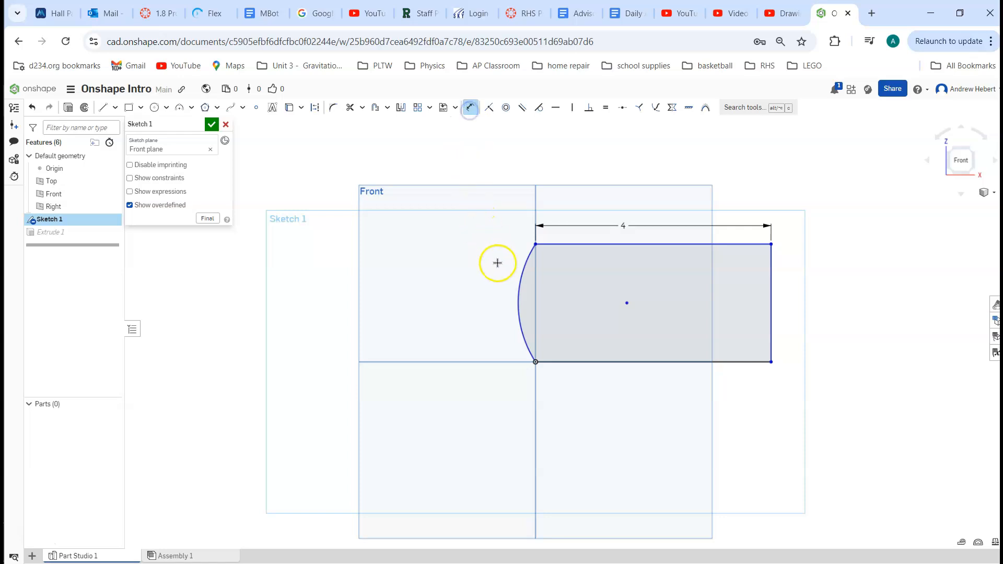
{"action": "left_click", "coordinate": [518, 277]}
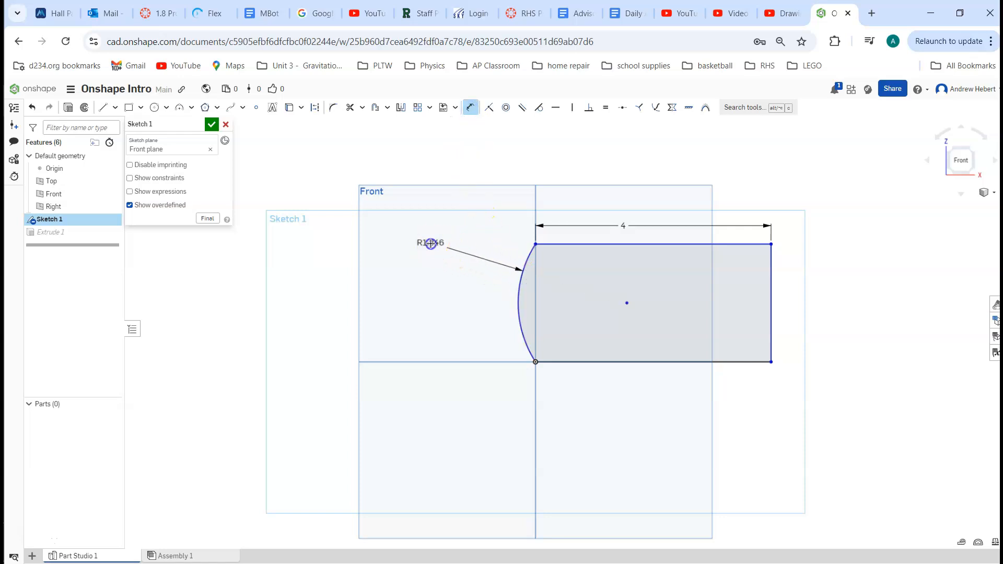
{"action": "left_click", "coordinate": [431, 244]}
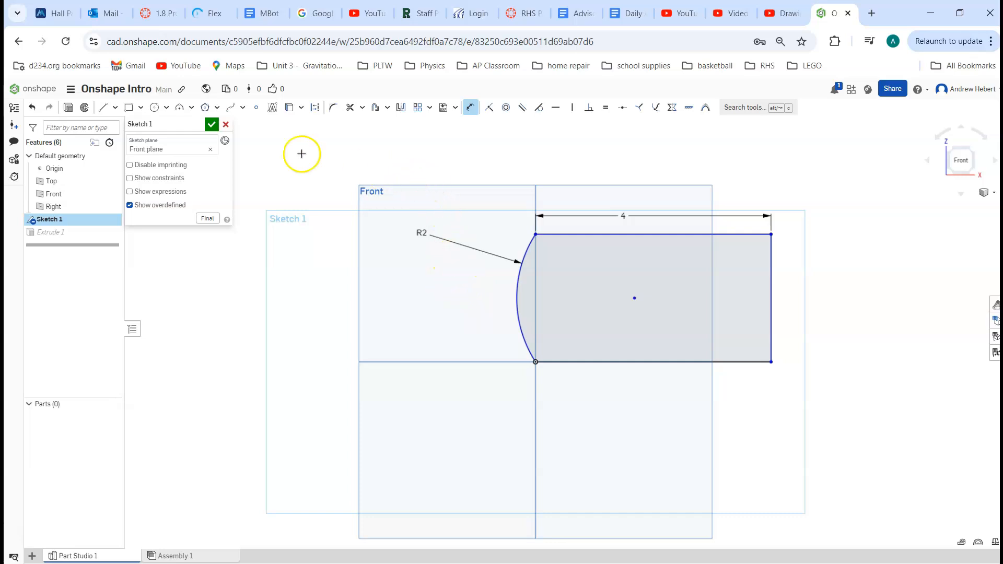
{"action": "left_click", "coordinate": [211, 124]}
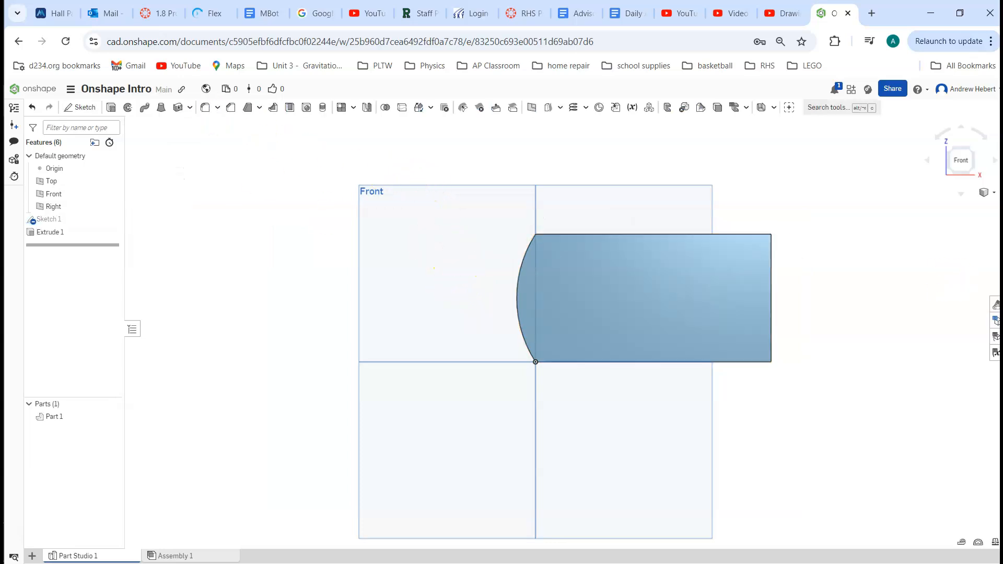
{"action": "left_click", "coordinate": [975, 152]}
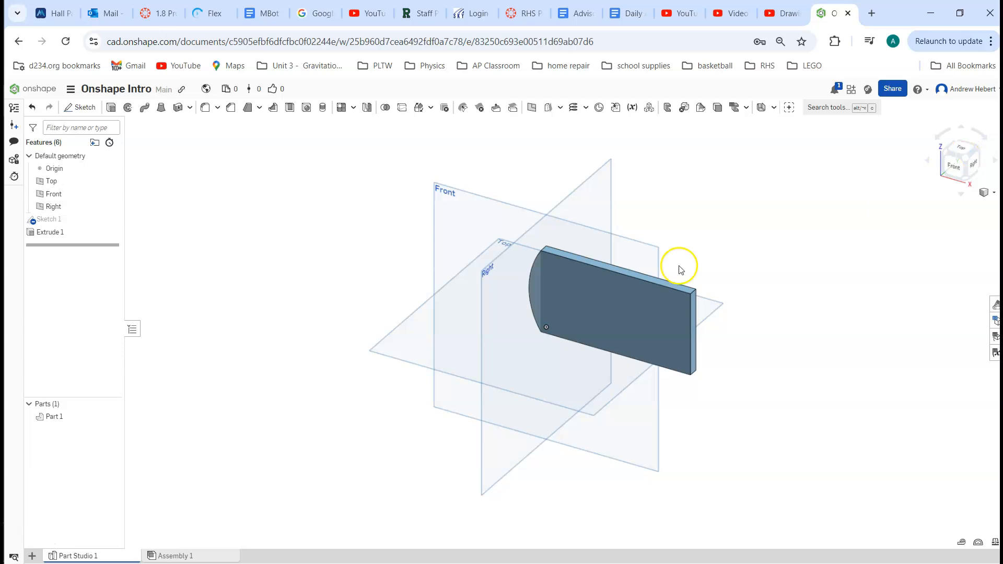
{"action": "left_click", "coordinate": [945, 156]}
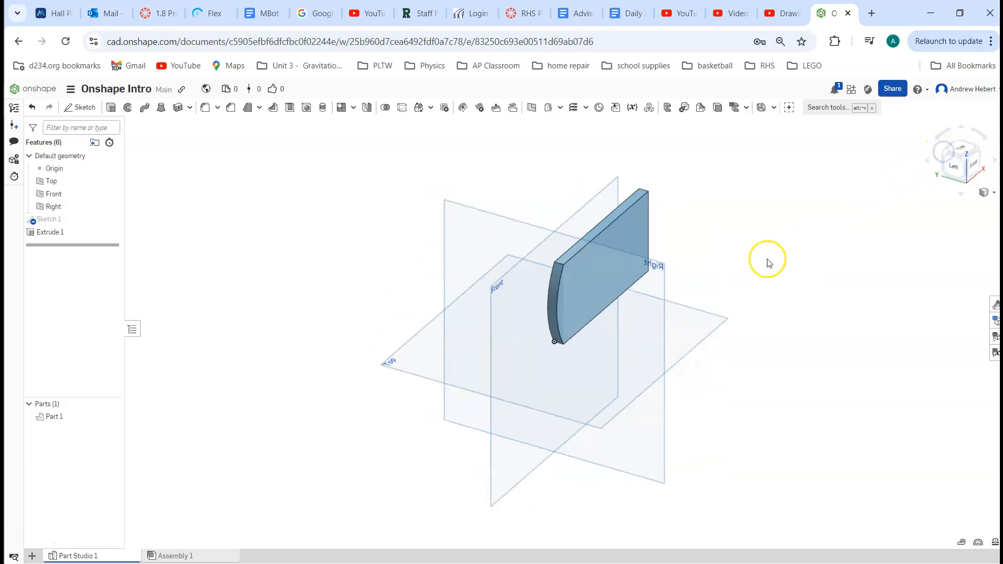